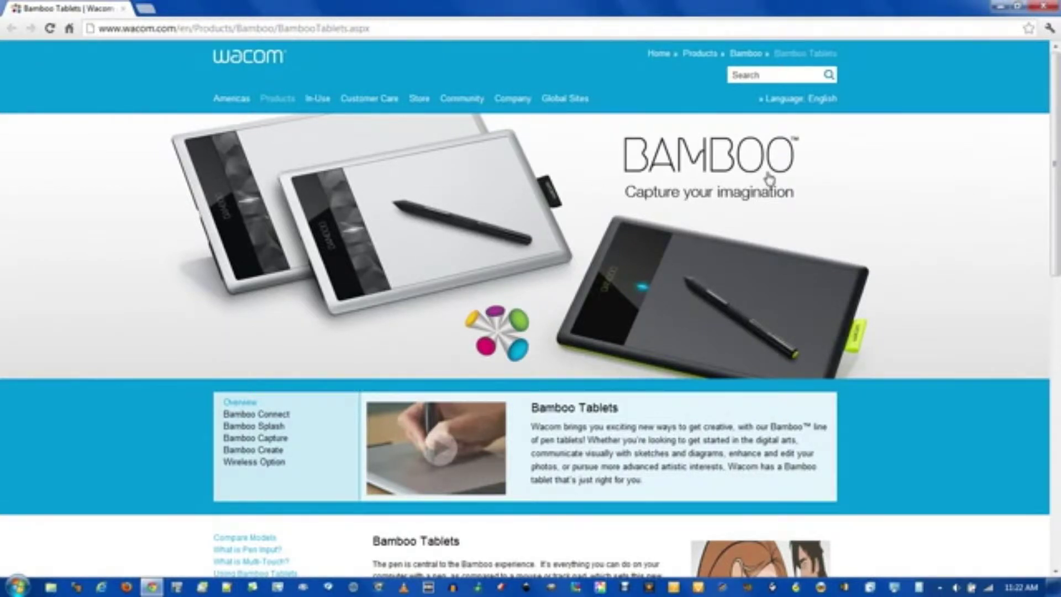
Close the Bamboo Dock over the Wacom web page and switch to GIMP.
mouse_move(277, 99)
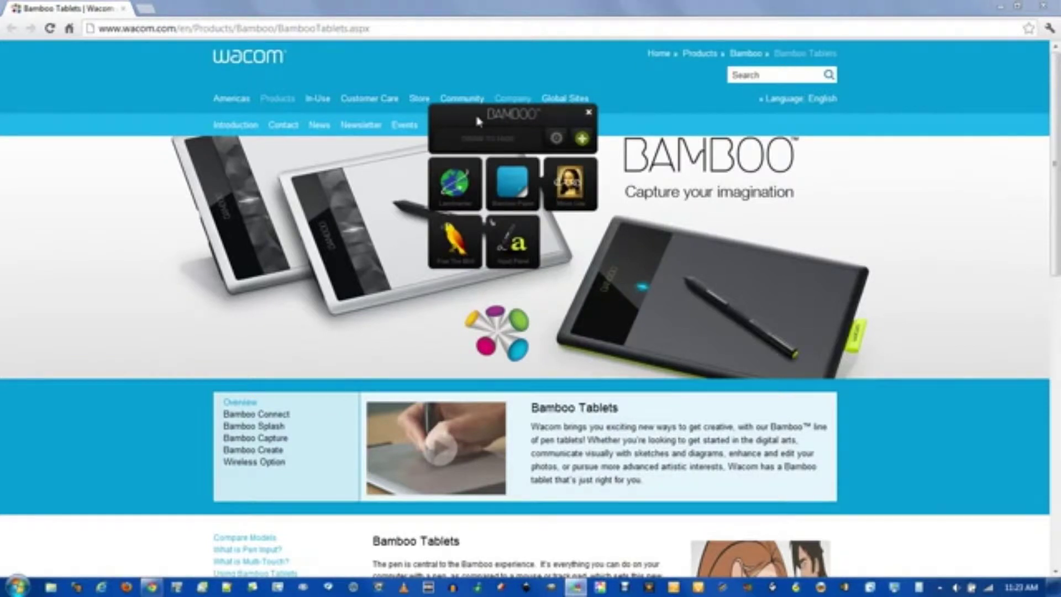
left_click(589, 113)
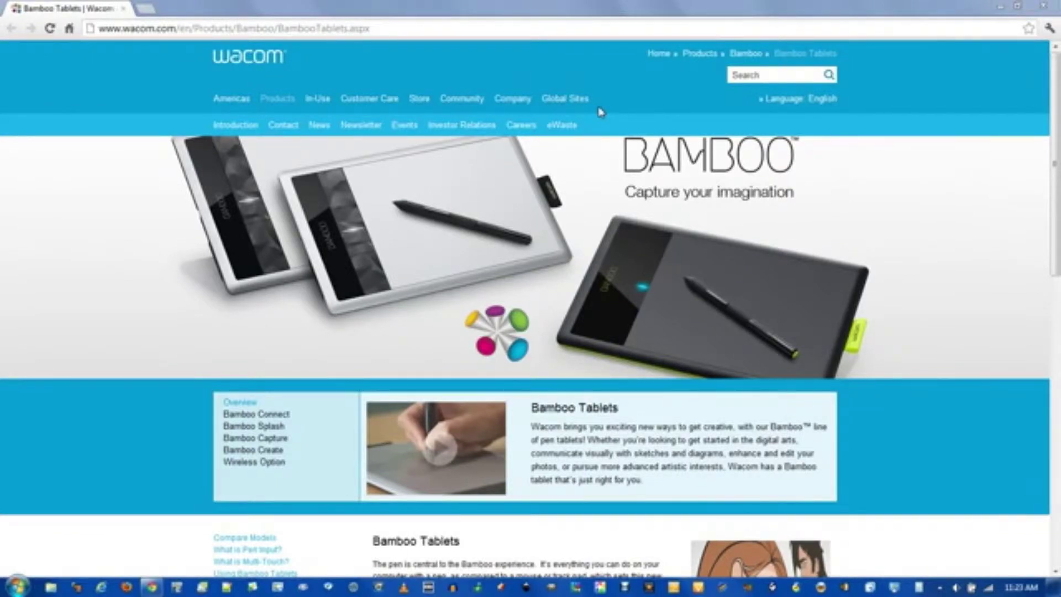
left_click(551, 587)
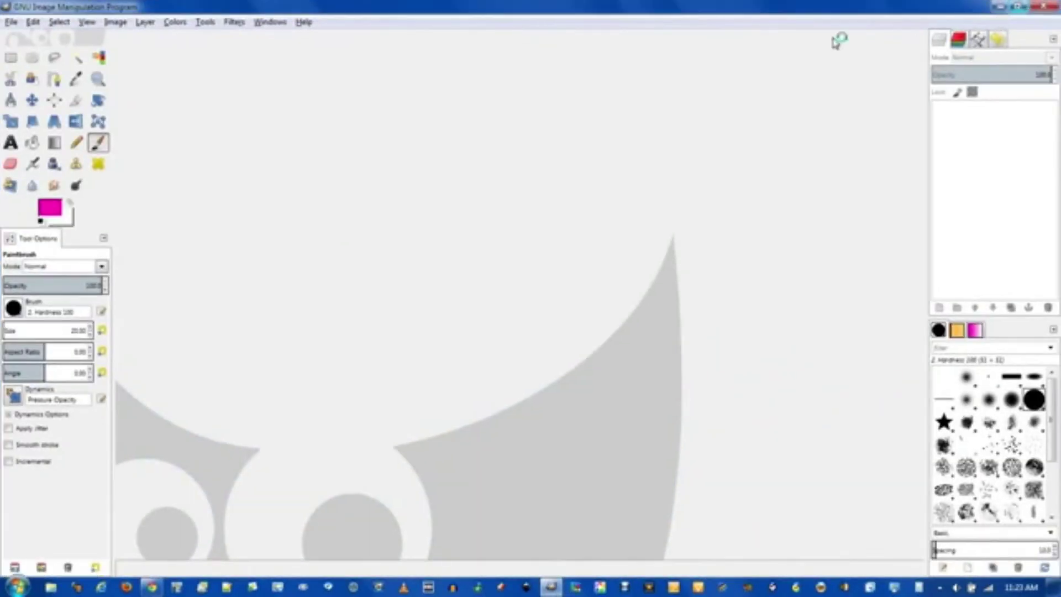
Reset the foreground and background colours to black and white and create a new black 1600x1600 image.
left_click(40, 221)
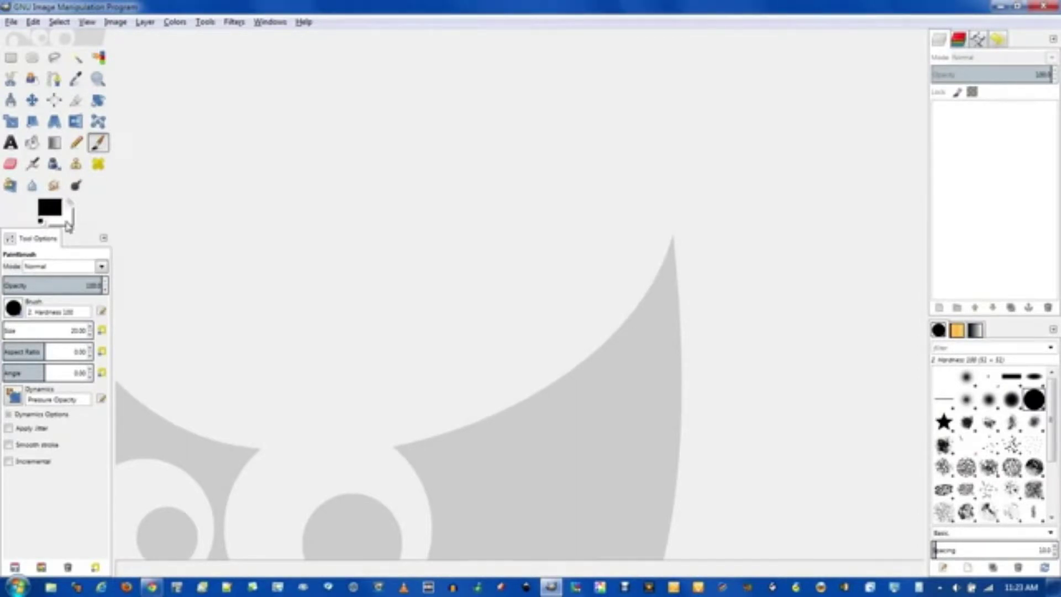
key("ctrl+n")
left_click(173, 303)
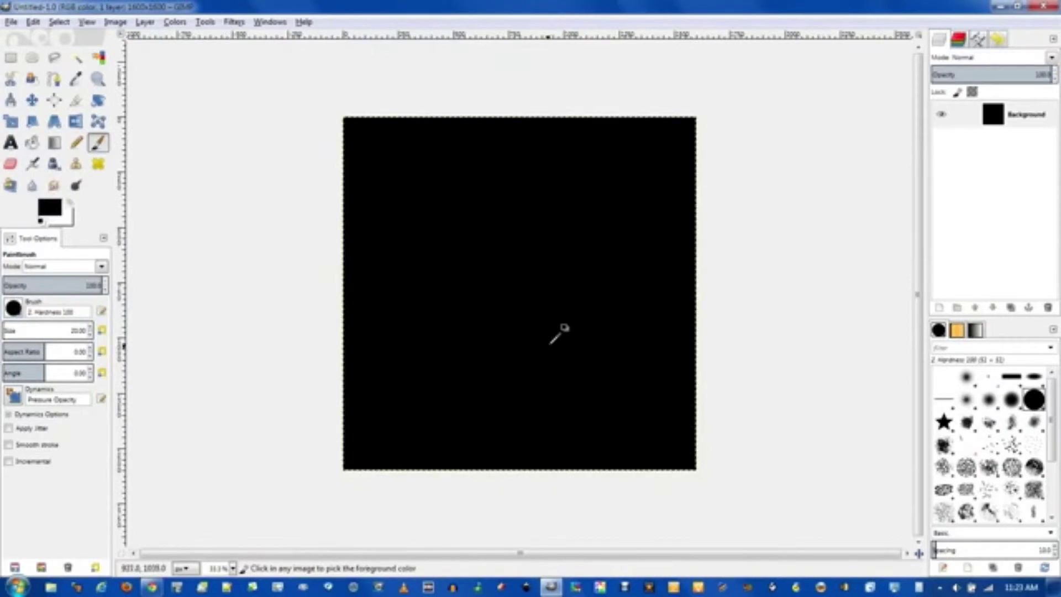
Try red zigzag paintbrush strokes across the black canvas and undo them.
left_click(48, 208)
left_click_drag(99, 198, 216, 87)
left_click(229, 307)
mouse_move(209, 129)
left_mouse_down()
mouse_move(246, 149)
mouse_move(285, 89)
mouse_move(315, 159)
mouse_move(388, 103)
mouse_move(471, 132)
mouse_move(518, 111)
left_mouse_up()
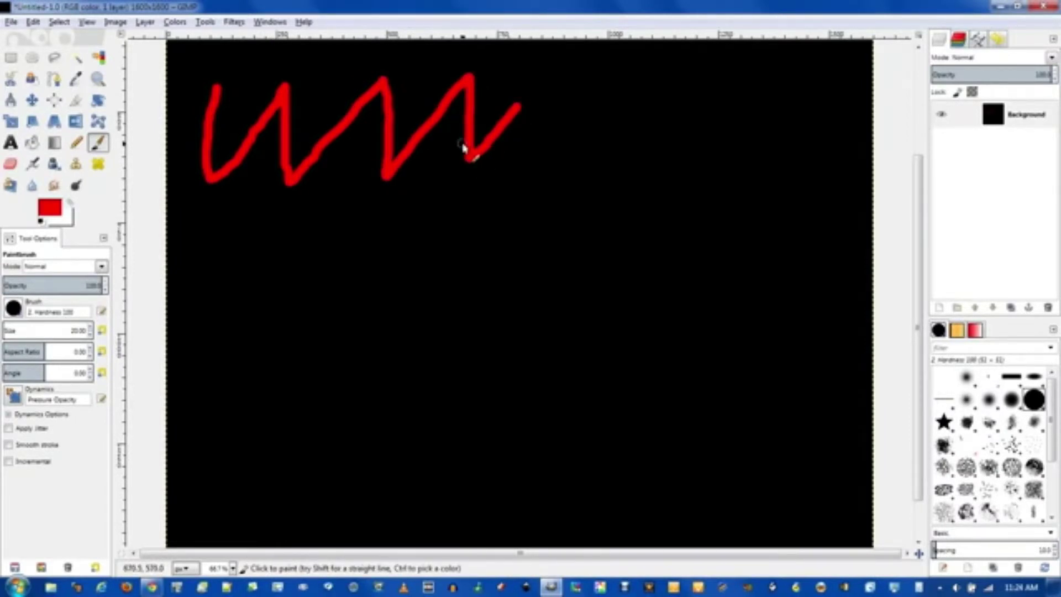
mouse_move(223, 297)
left_mouse_down()
mouse_move(273, 259)
mouse_move(266, 278)
mouse_move(366, 235)
mouse_move(478, 250)
mouse_move(525, 276)
mouse_move(604, 214)
left_mouse_up()
key("ctrl+z")
key("ctrl+z")
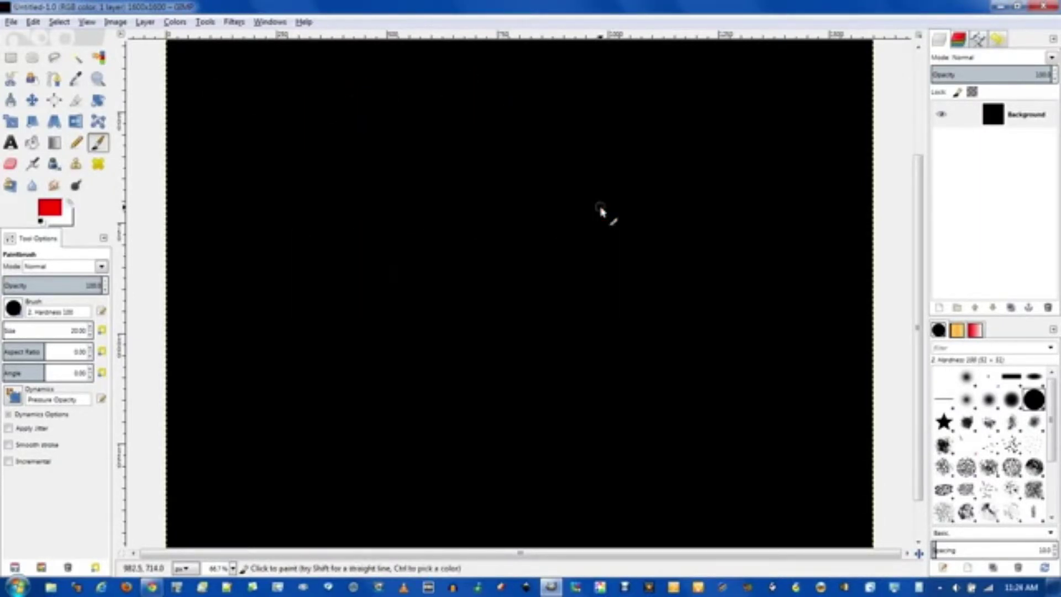
Open the configuration of the extended input devices from the preferences.
left_click(35, 23)
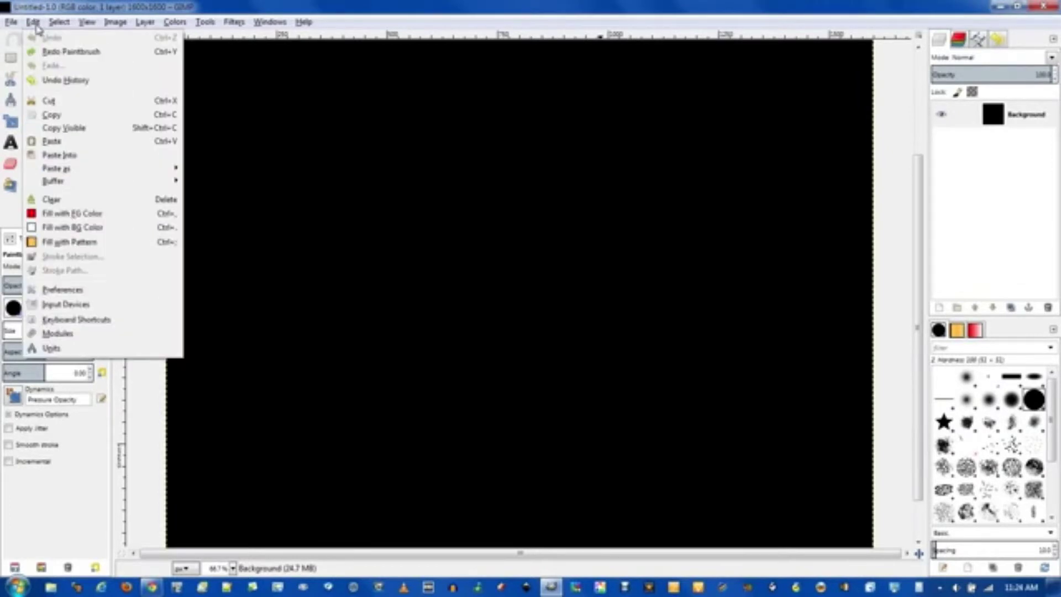
left_click(91, 290)
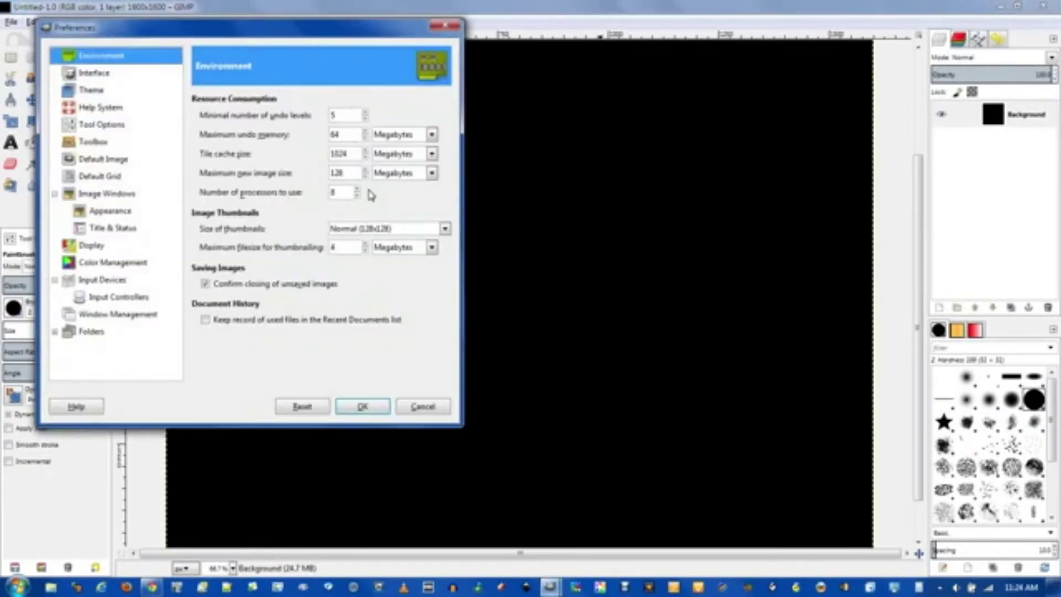
left_click(110, 283)
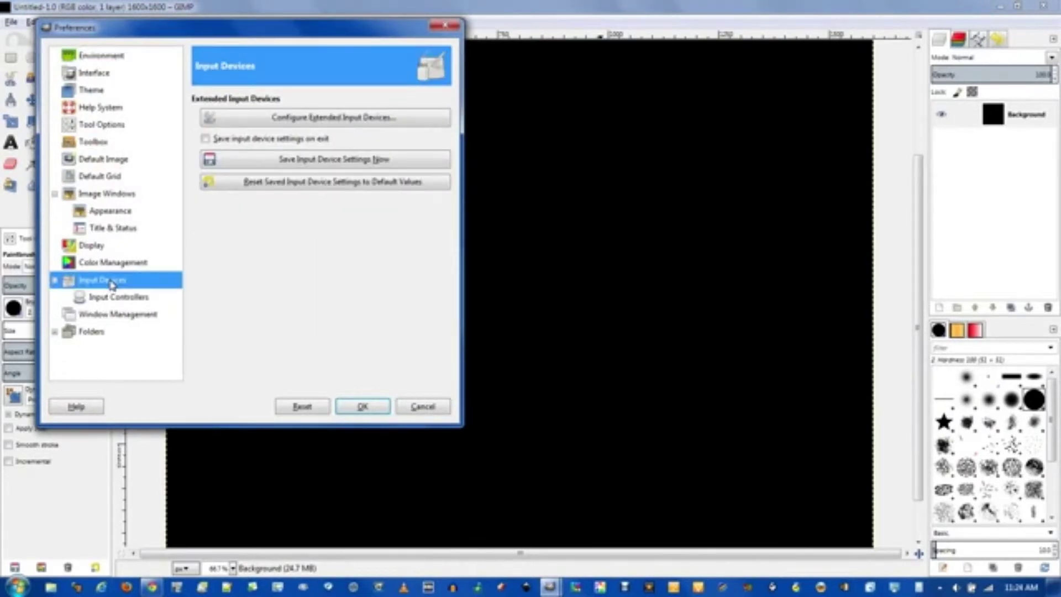
left_click(325, 121)
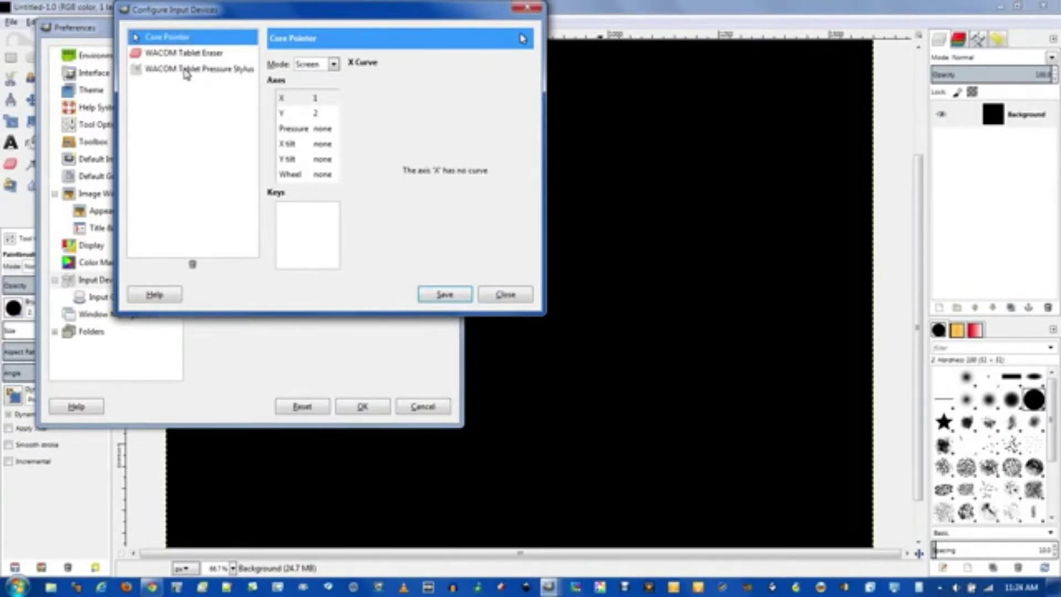
Set the WACOM Tablet Pressure Stylus mode to Screen and save the device settings.
left_click(185, 53)
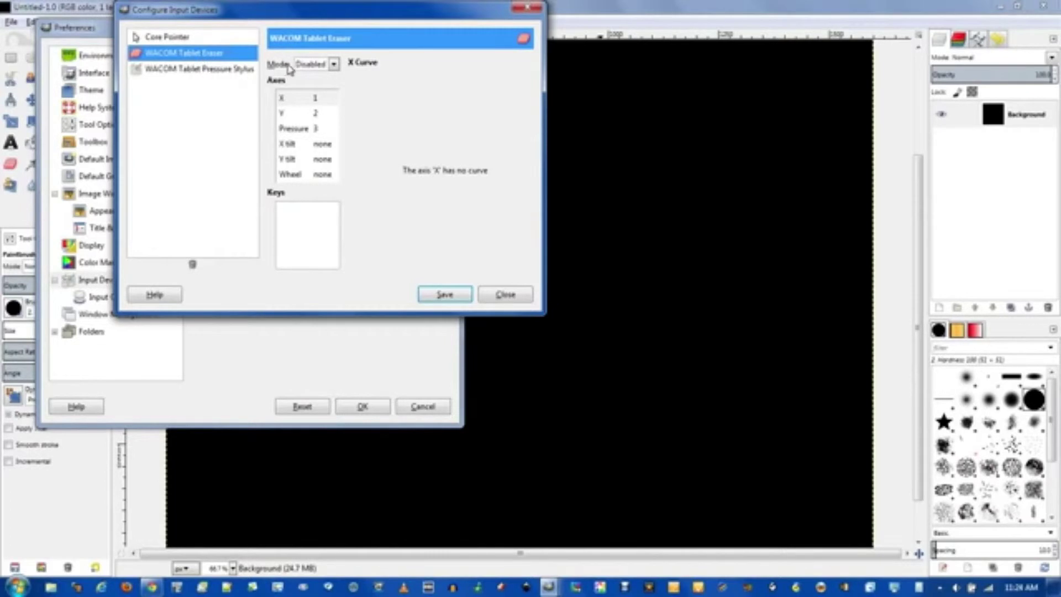
left_click(225, 74)
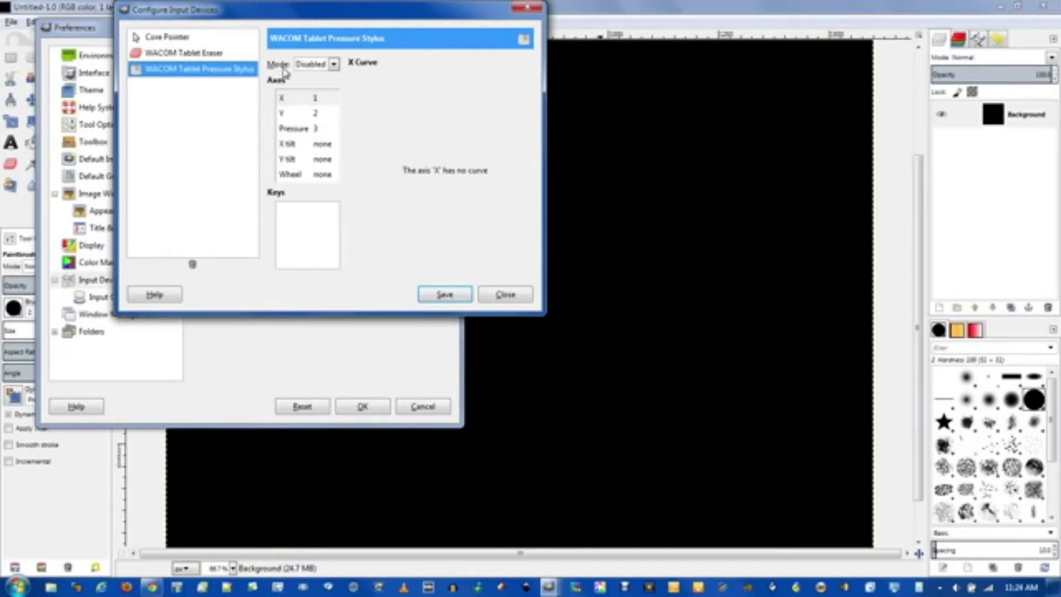
left_click(317, 70)
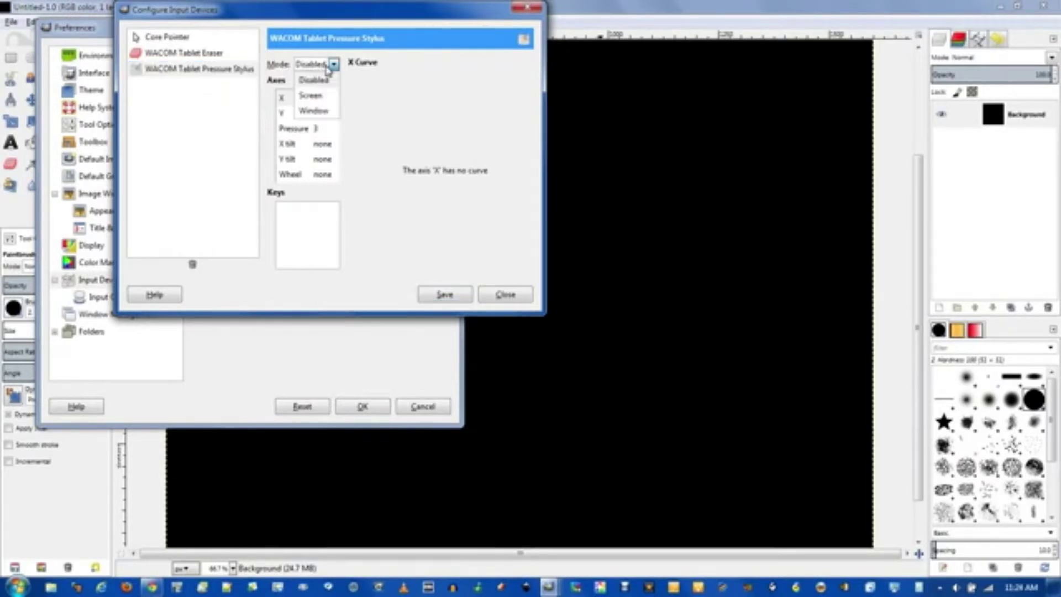
left_click(310, 96)
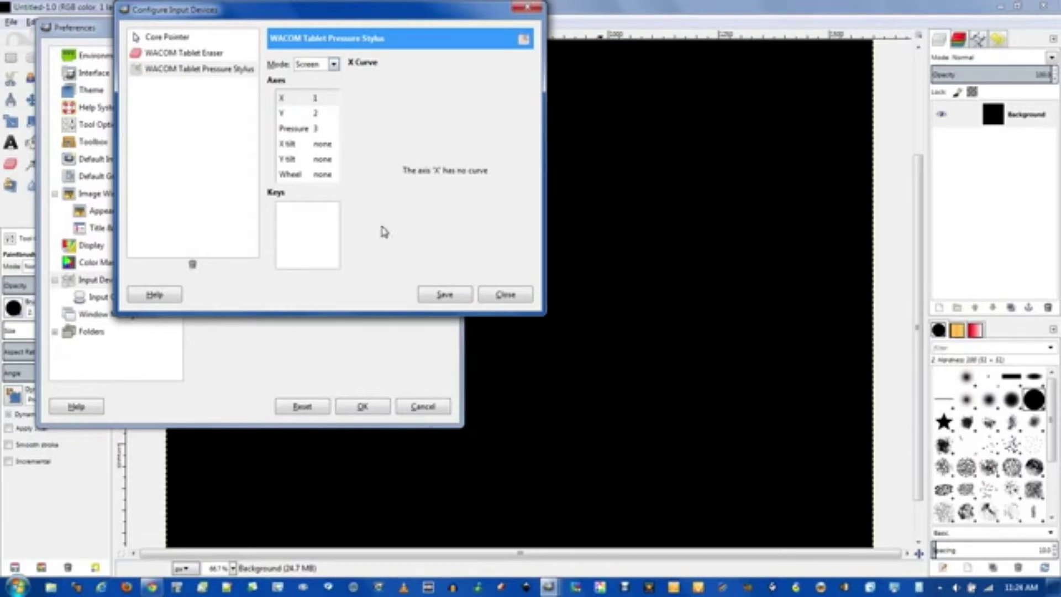
left_click(442, 295)
Set the WACOM Tablet Eraser mode to Screen, save it, and accept the preferences.
left_click(209, 53)
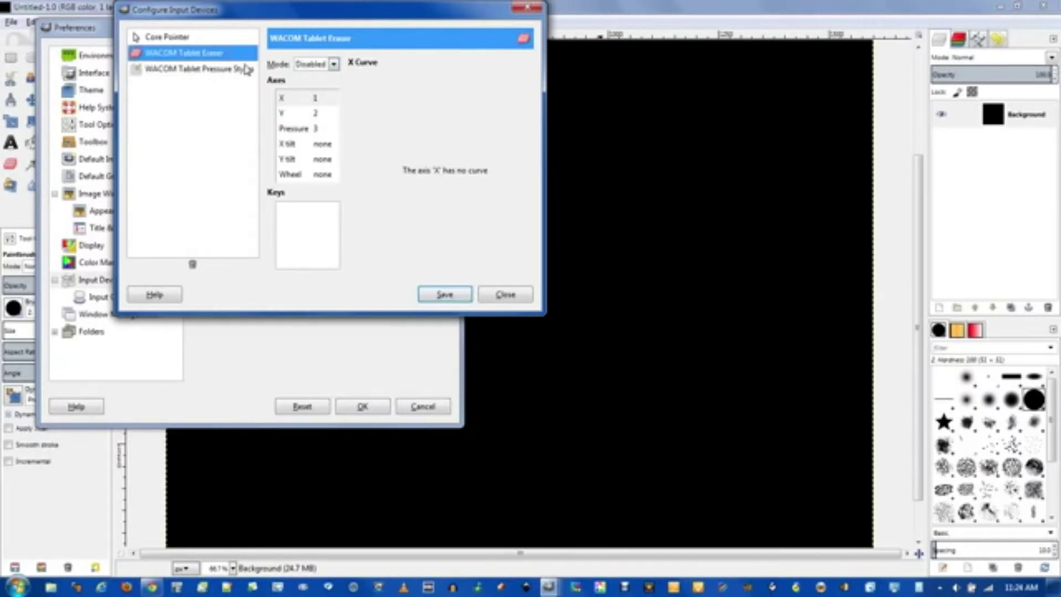
left_click(323, 65)
left_click(310, 97)
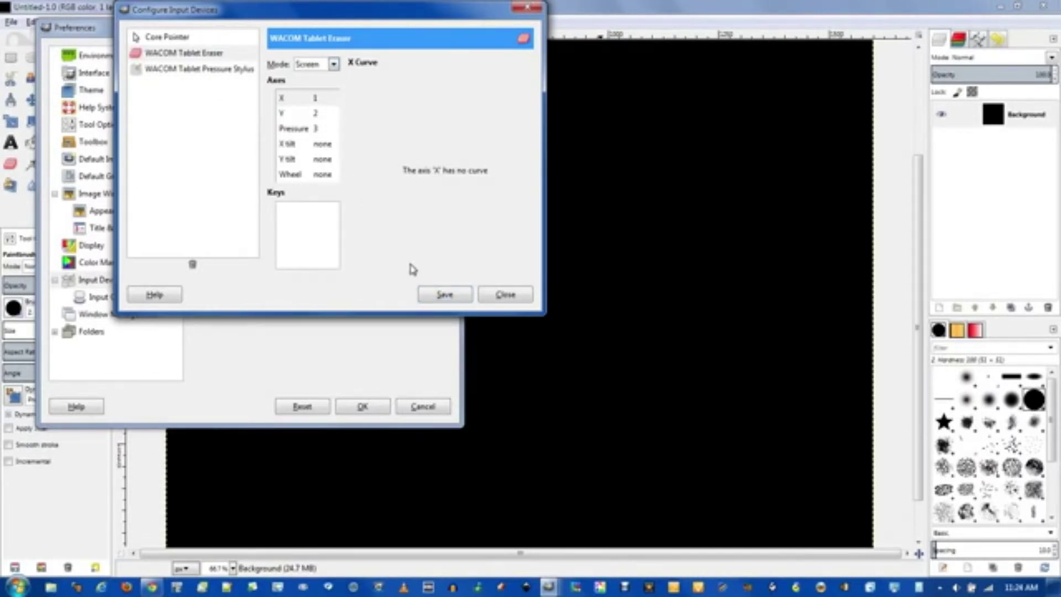
left_click(442, 295)
left_click(505, 296)
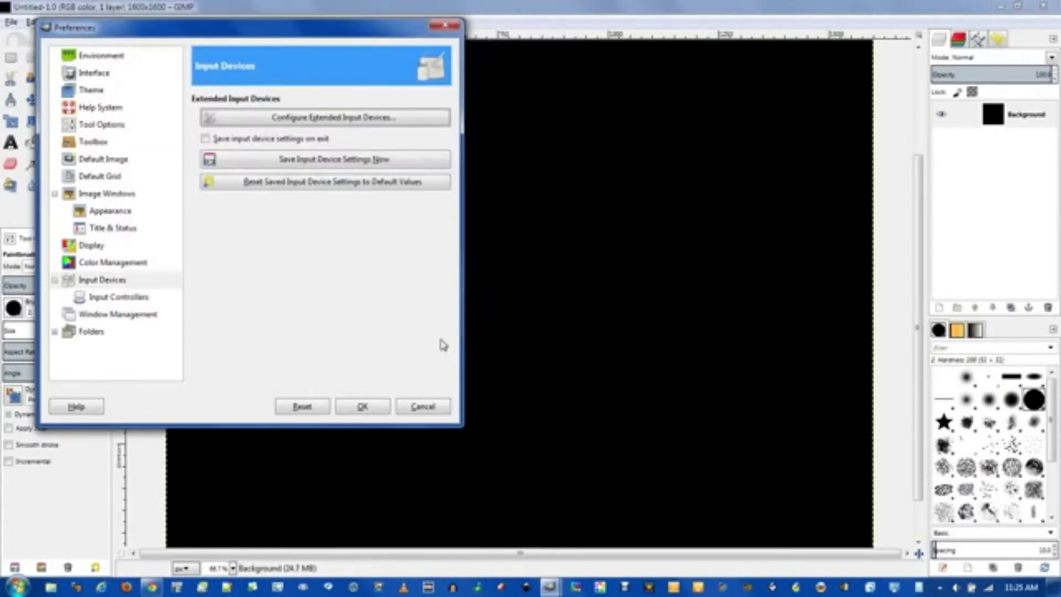
left_click(365, 407)
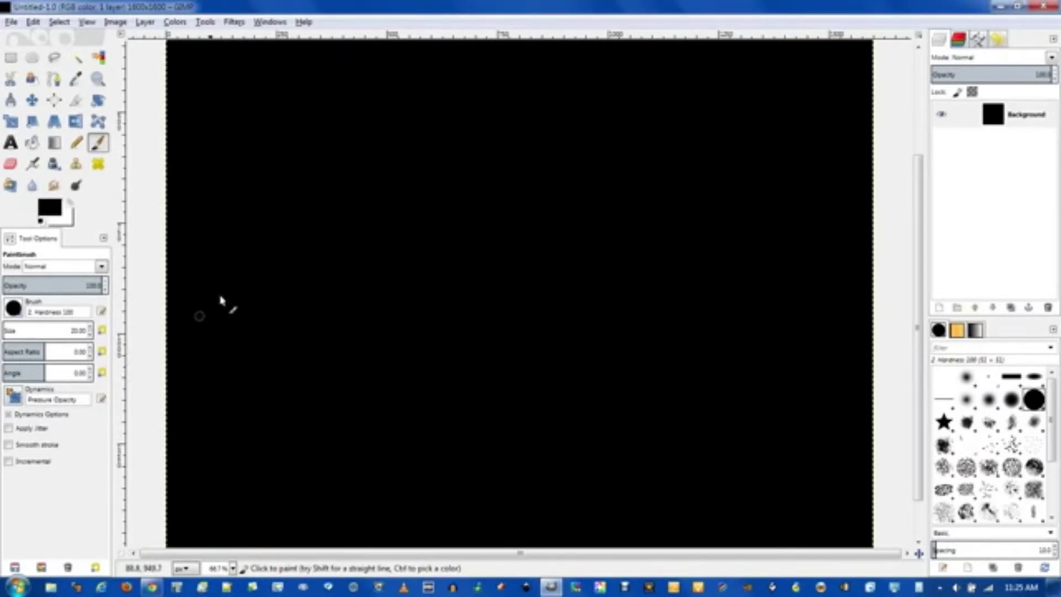
Set the stylus's foreground colour to red for the paintbrush.
left_click(282, 121)
left_click(56, 209)
left_click(103, 203)
left_click(177, 257)
left_click(234, 308)
Paint and undo a test squiggle, and handwrite "Pressure Sensitivity" in red across the upper half of the canvas.
mouse_move(221, 129)
left_mouse_down()
mouse_move(265, 143)
mouse_move(286, 106)
mouse_move(318, 107)
mouse_move(300, 138)
mouse_move(326, 139)
mouse_move(354, 112)
mouse_move(348, 83)
mouse_move(434, 96)
mouse_move(399, 99)
mouse_move(460, 112)
left_mouse_up()
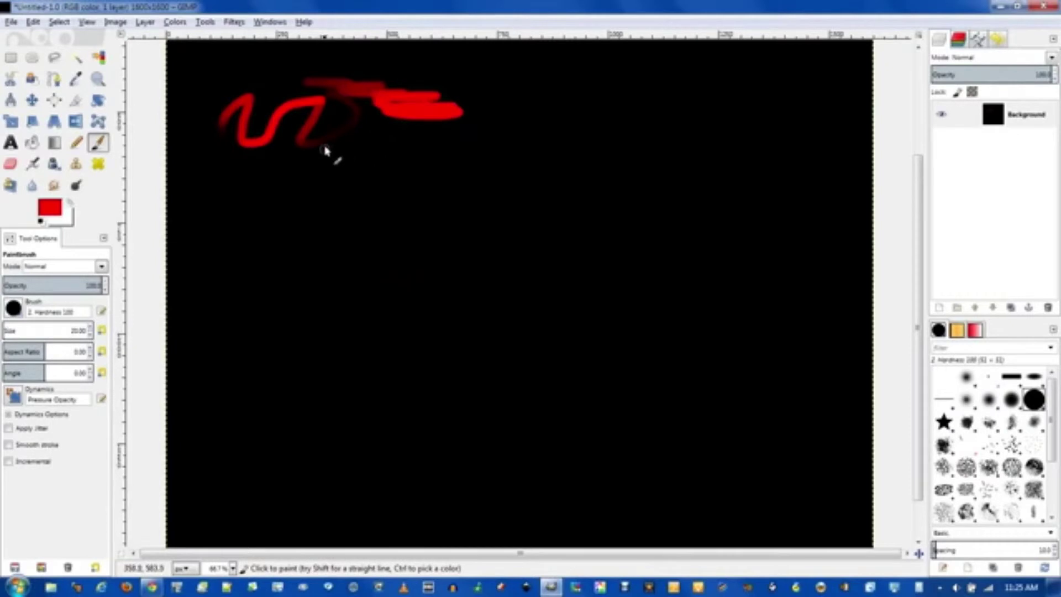
key("ctrl+z")
mouse_move(199, 69)
left_mouse_down()
mouse_move(189, 133)
mouse_move(194, 111)
mouse_move(395, 158)
mouse_move(518, 114)
mouse_move(606, 178)
left_mouse_up()
left_click_drag(274, 202, 254, 283)
mouse_move(354, 238)
left_mouse_down()
mouse_move(429, 254)
mouse_move(433, 235)
mouse_move(504, 280)
mouse_move(639, 300)
mouse_move(738, 289)
mouse_move(684, 295)
left_mouse_up()
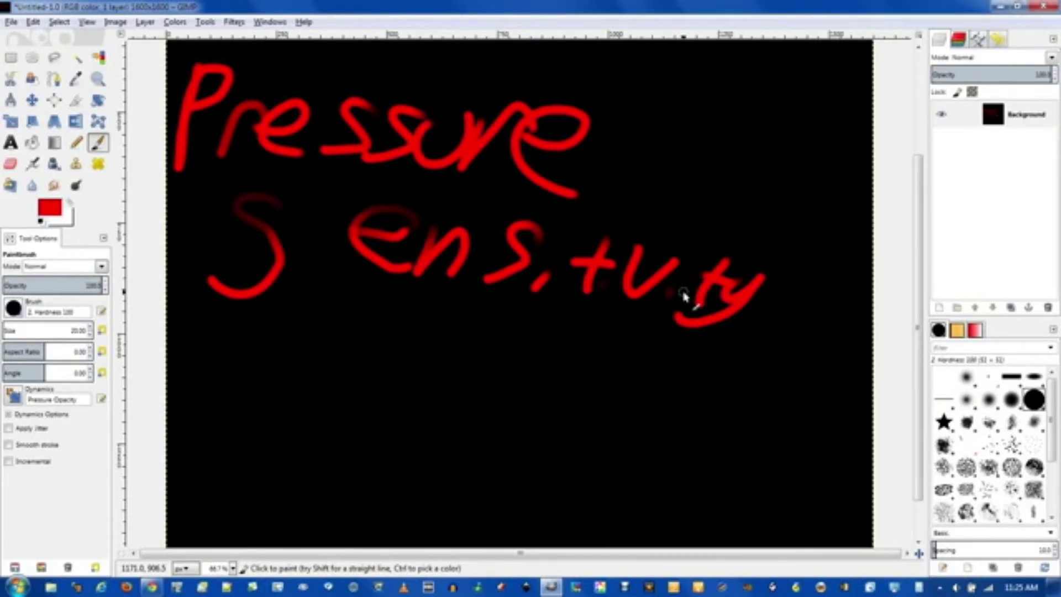
In full-screen view, set the paint dynamics to Basic Dynamics and paint a small test scribble below the lettering.
key("F11")
left_click(14, 397)
scroll(118, 237, "up", 5)
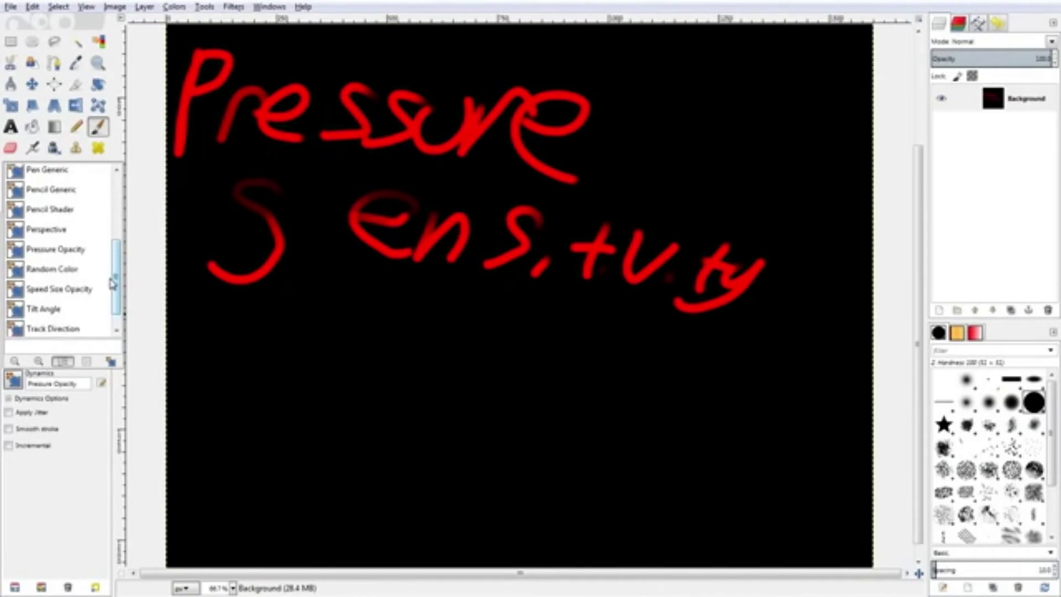
scroll(121, 223, "up", 2)
scroll(125, 210, "down", 5)
scroll(127, 209, "up", 5)
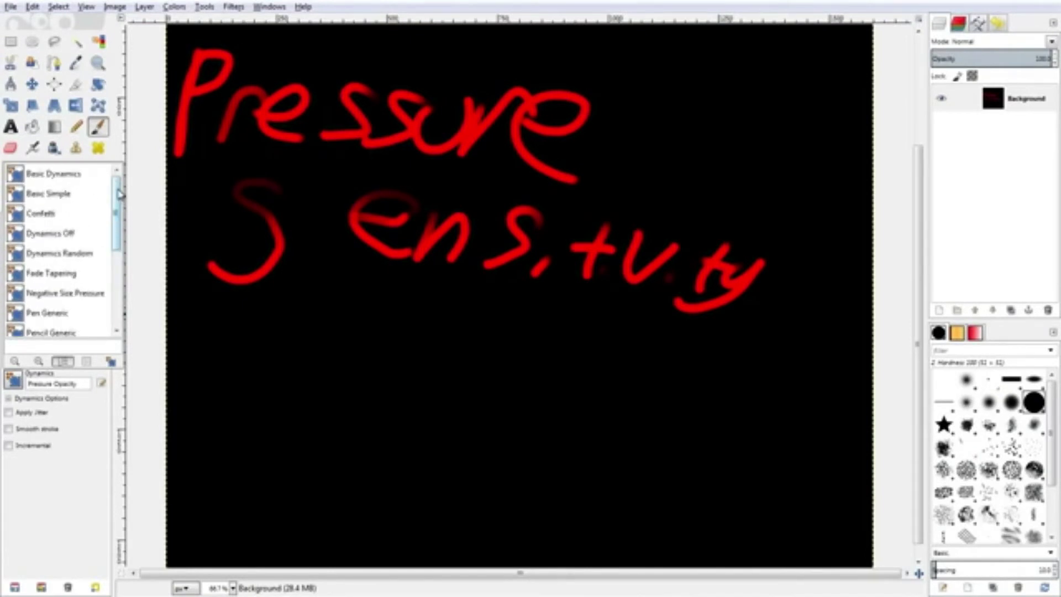
left_click(58, 176)
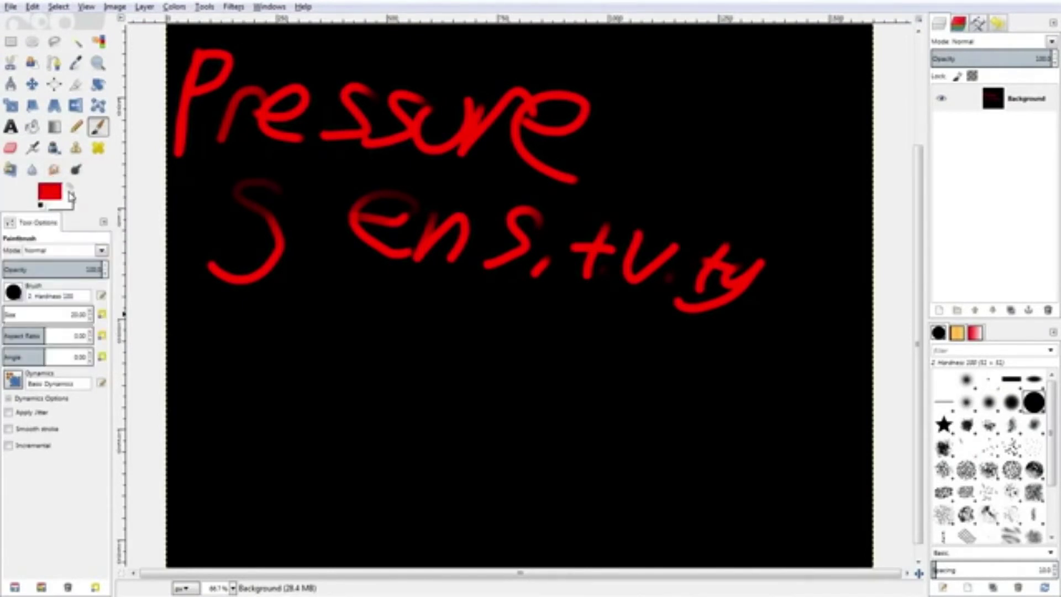
mouse_move(186, 377)
left_mouse_down()
mouse_move(241, 364)
mouse_move(267, 388)
mouse_move(285, 370)
left_mouse_up()
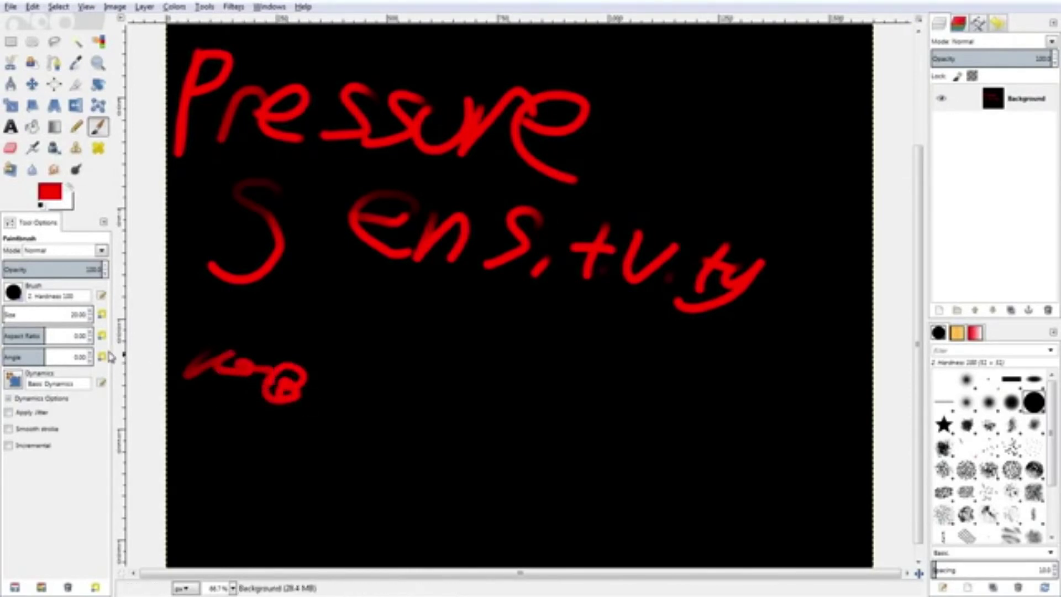
With the dynamics editor open, set the paint dynamics to Pen Generic and paint test loops and lines in the lower canvas.
left_click(102, 383)
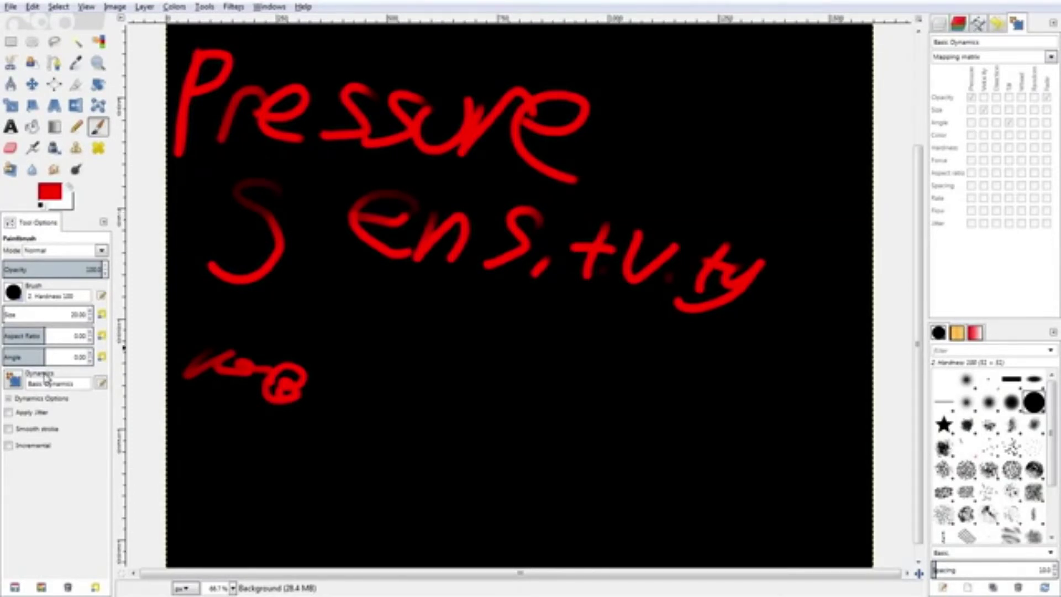
left_click(15, 386)
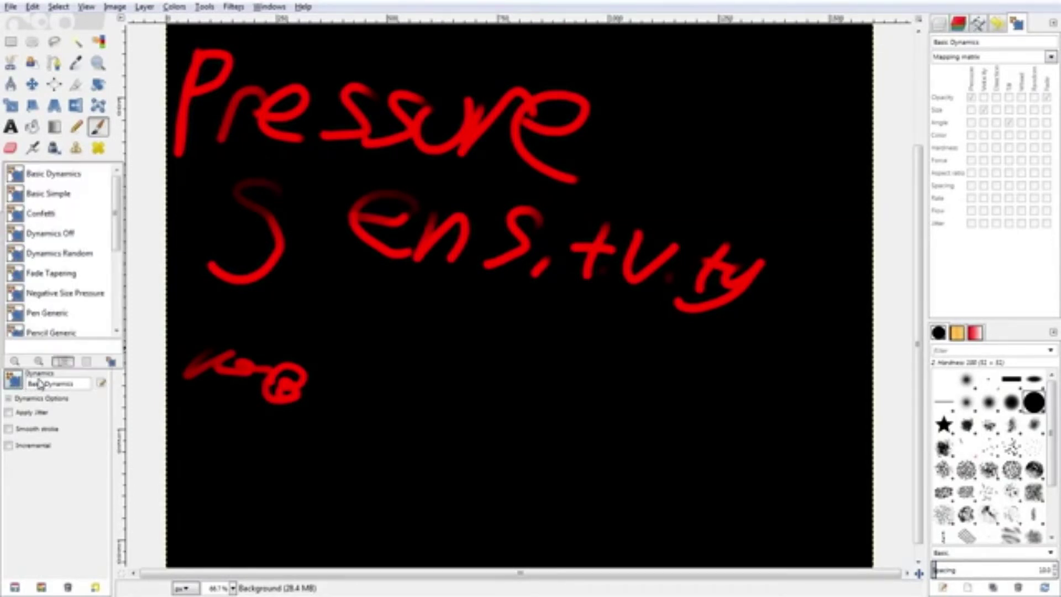
left_click(49, 317)
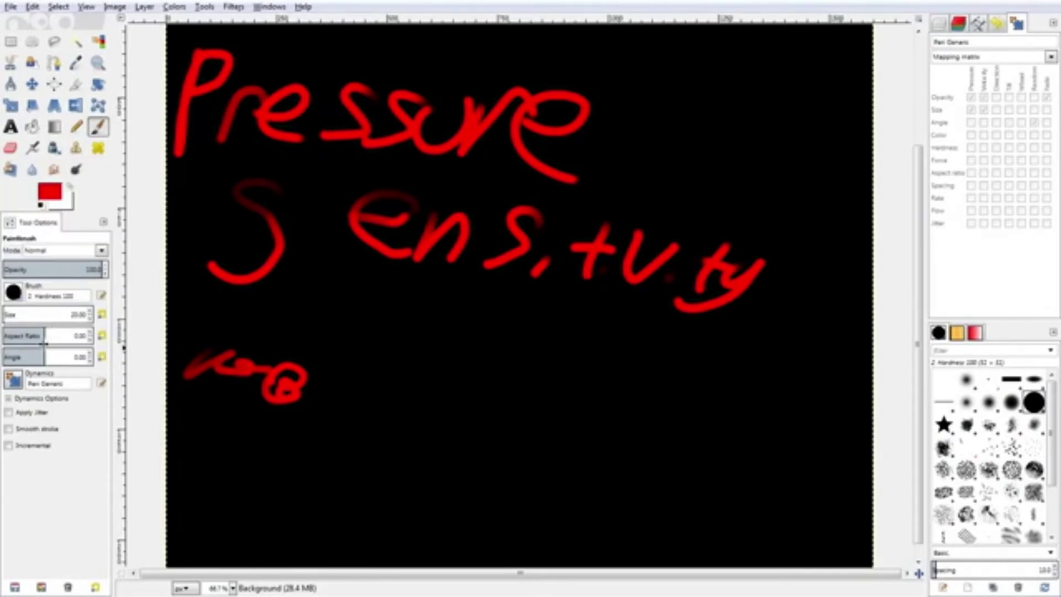
mouse_move(193, 460)
left_mouse_down()
mouse_move(229, 448)
mouse_move(272, 416)
mouse_move(372, 439)
mouse_move(330, 365)
mouse_move(368, 387)
mouse_move(346, 413)
mouse_move(427, 442)
mouse_move(397, 408)
mouse_move(488, 445)
mouse_move(533, 467)
mouse_move(539, 498)
mouse_move(438, 476)
mouse_move(469, 483)
mouse_move(370, 504)
mouse_move(469, 505)
mouse_move(408, 515)
mouse_move(536, 520)
left_mouse_up()
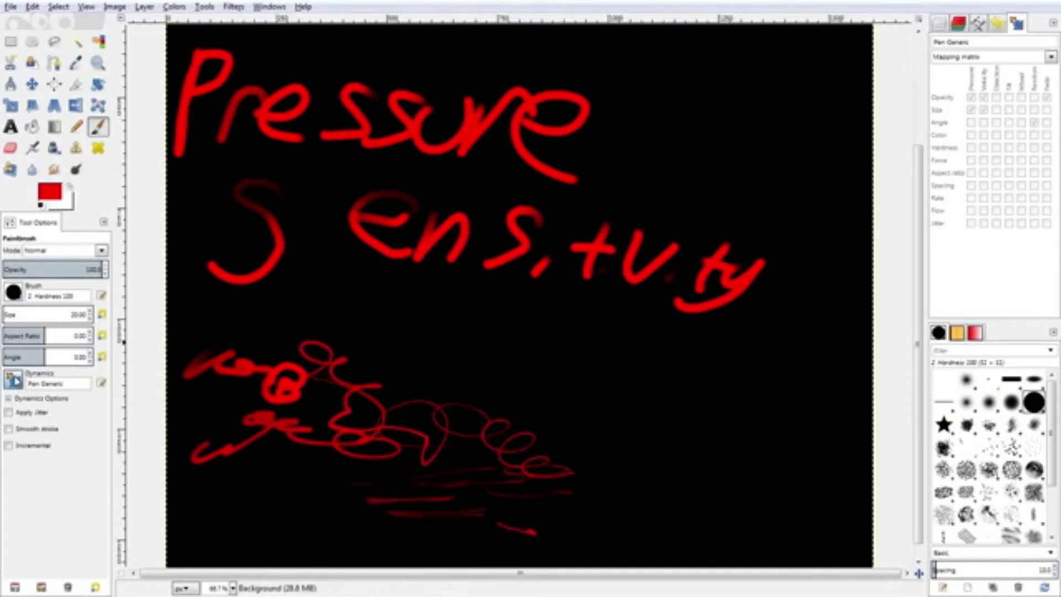
Set the paint dynamics to Random Color and paint a looping test stroke beside the earlier scribbles.
left_click(14, 380)
scroll(119, 238, "down", 3)
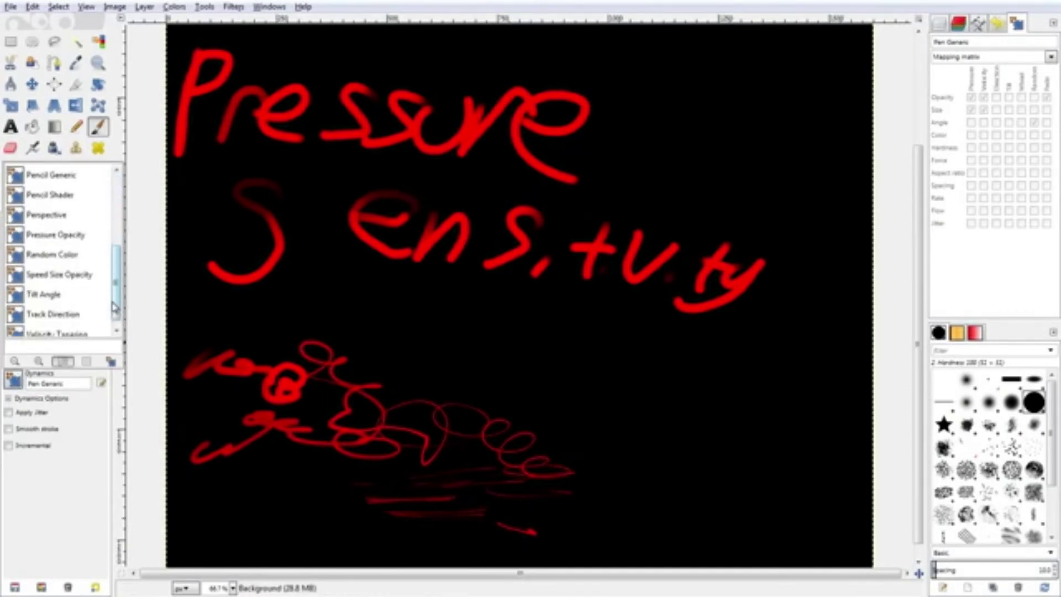
left_click(49, 253)
mouse_move(362, 378)
left_mouse_down()
mouse_move(432, 373)
mouse_move(459, 401)
mouse_move(623, 436)
mouse_move(570, 397)
mouse_move(521, 389)
mouse_move(529, 395)
mouse_move(550, 380)
mouse_move(492, 402)
mouse_move(499, 407)
mouse_move(478, 420)
left_mouse_up()
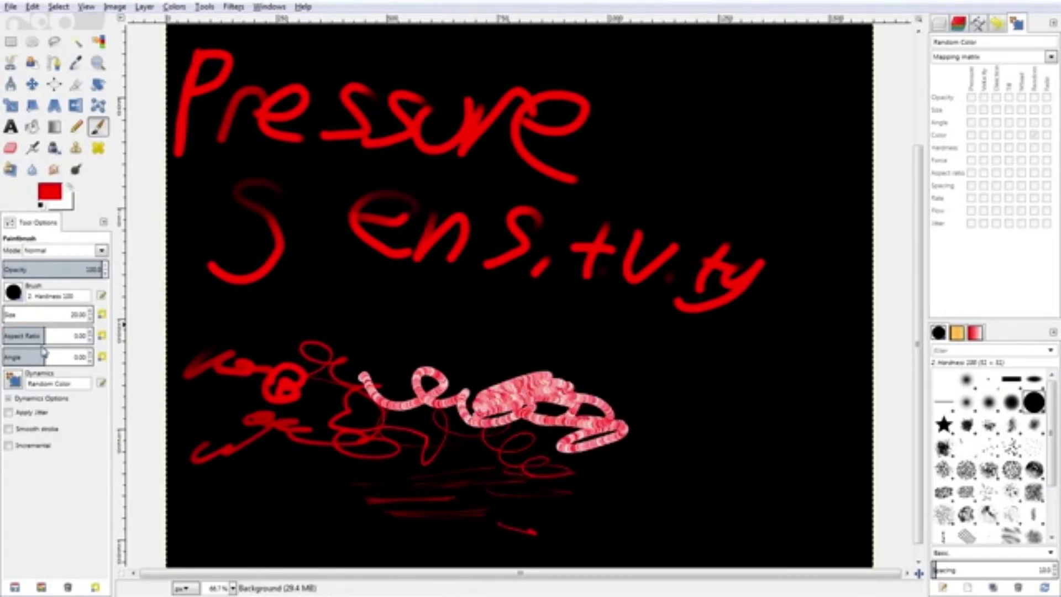
Set the paint dynamics to Velocity Tapering and paint test scribbles in the canvas's lower-left area.
left_click(13, 381)
left_click(57, 326)
mouse_move(186, 426)
left_mouse_down()
mouse_move(205, 439)
mouse_move(316, 431)
mouse_move(301, 514)
mouse_move(331, 546)
mouse_move(299, 515)
mouse_move(208, 498)
mouse_move(249, 486)
left_mouse_up()
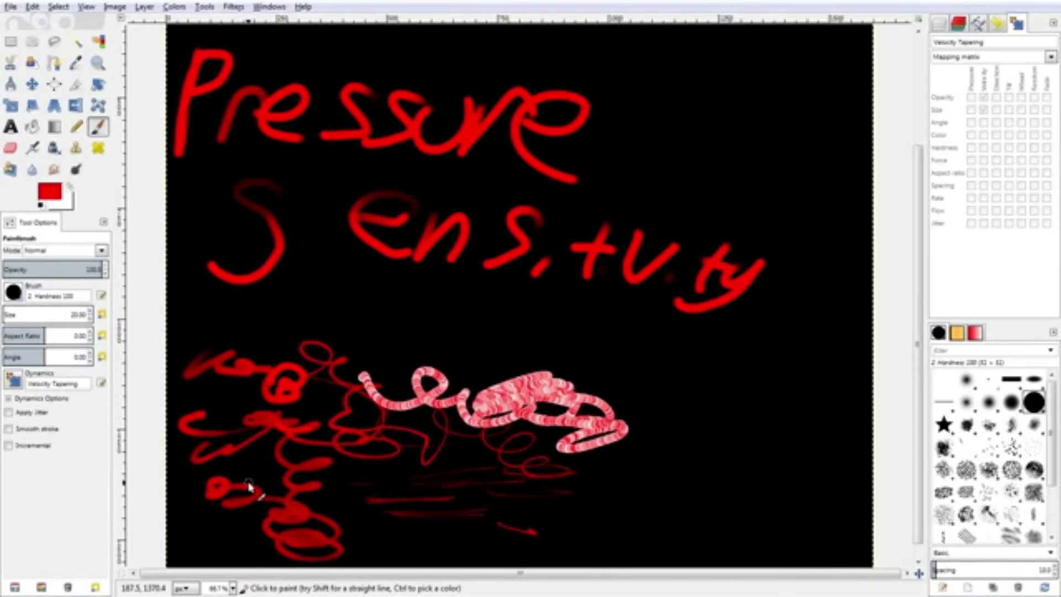
Set the paint dynamics to Dynamics Off and paint solid red scribbles over and beside the multicoloured stroke.
left_click(14, 380)
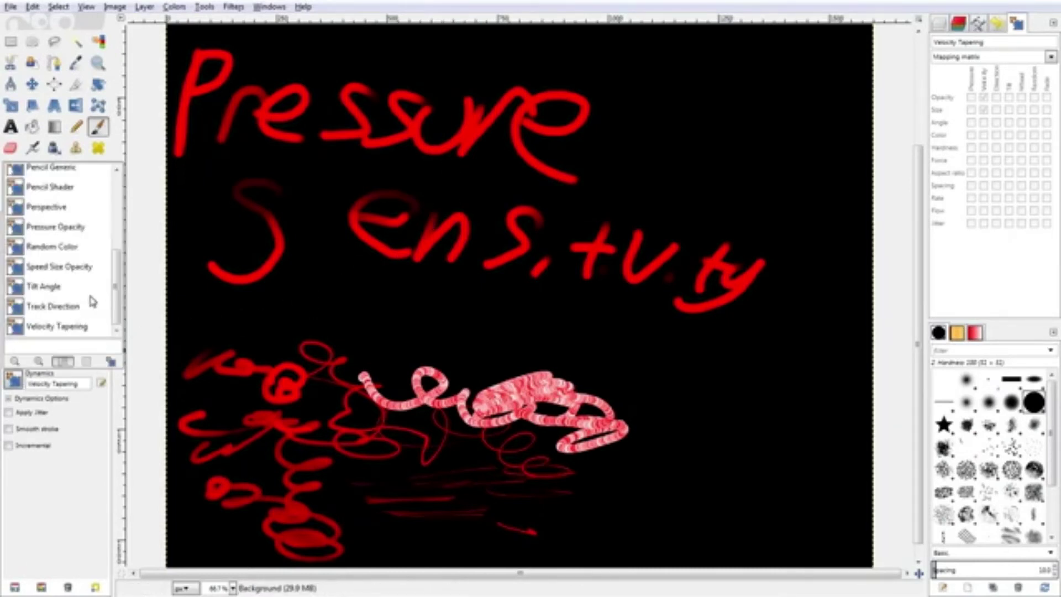
left_click_drag(117, 267, 122, 234)
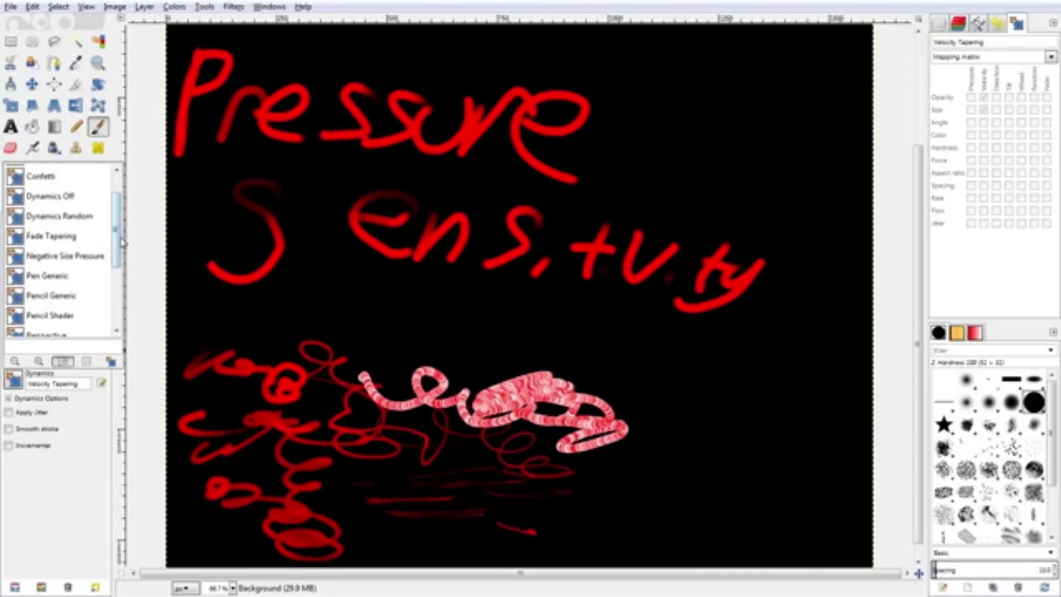
left_click(32, 202)
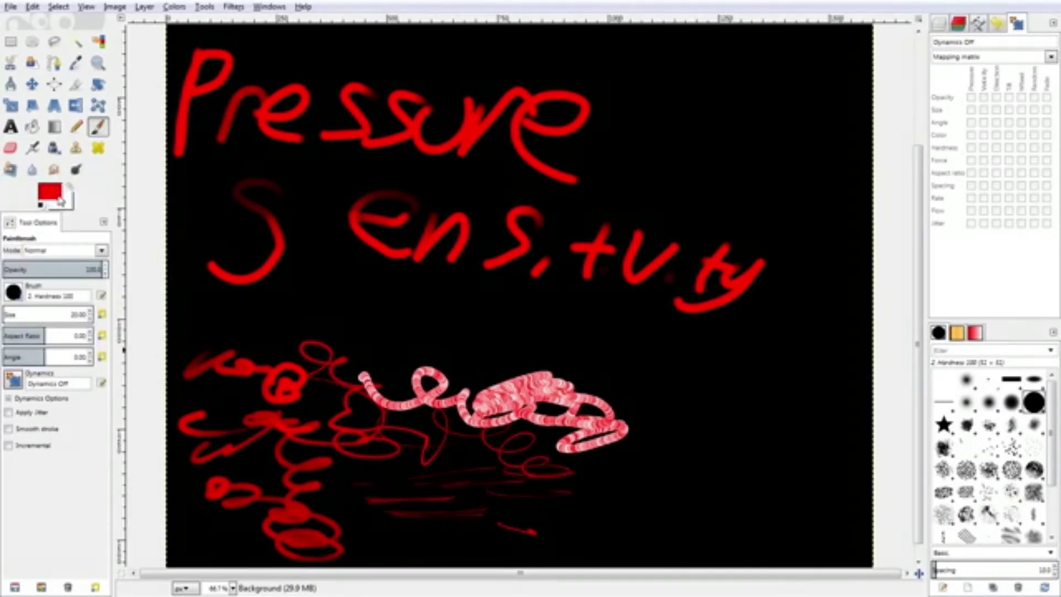
mouse_move(357, 409)
left_mouse_down()
mouse_move(392, 372)
mouse_move(399, 411)
mouse_move(453, 354)
mouse_move(459, 405)
mouse_move(532, 367)
mouse_move(526, 433)
mouse_move(614, 412)
mouse_move(612, 426)
mouse_move(550, 389)
mouse_move(528, 409)
mouse_move(542, 412)
mouse_move(525, 434)
mouse_move(514, 433)
mouse_move(533, 398)
left_mouse_up()
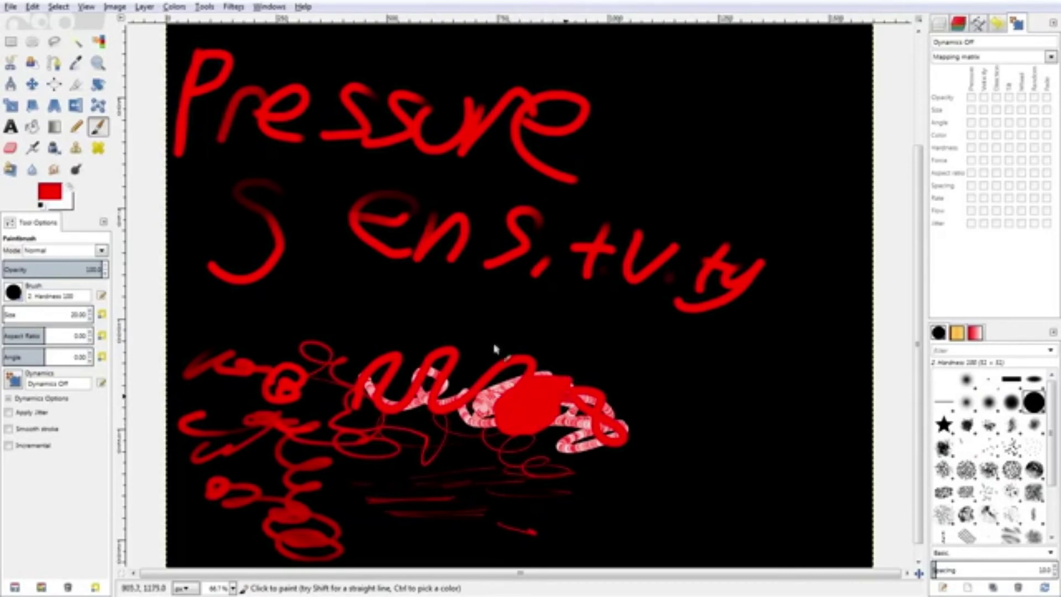
mouse_move(474, 380)
left_mouse_down()
mouse_move(492, 332)
mouse_move(606, 349)
mouse_move(704, 379)
mouse_move(788, 446)
mouse_move(801, 471)
mouse_move(752, 445)
left_mouse_up()
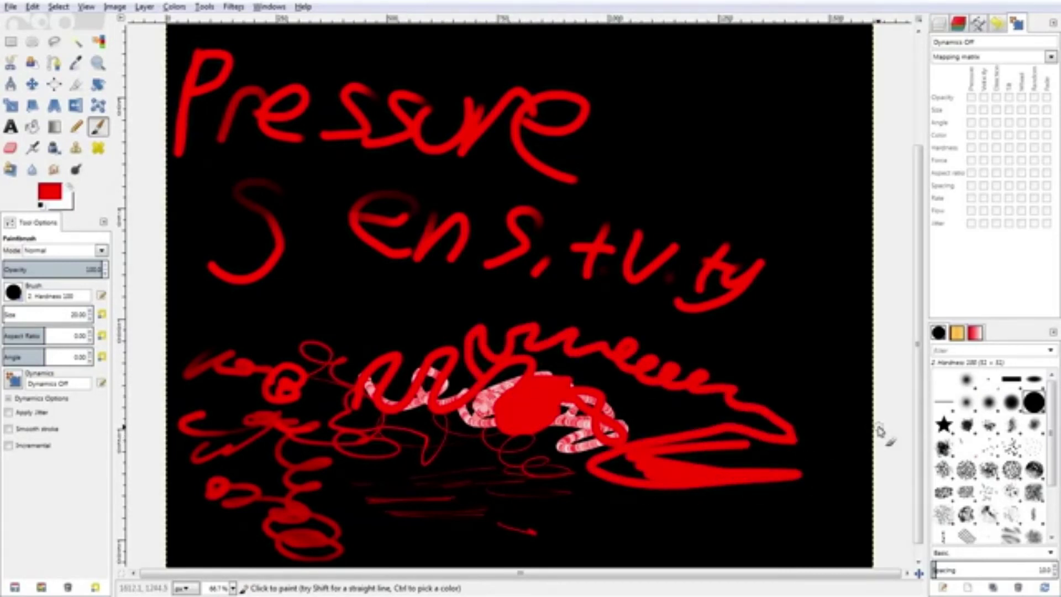